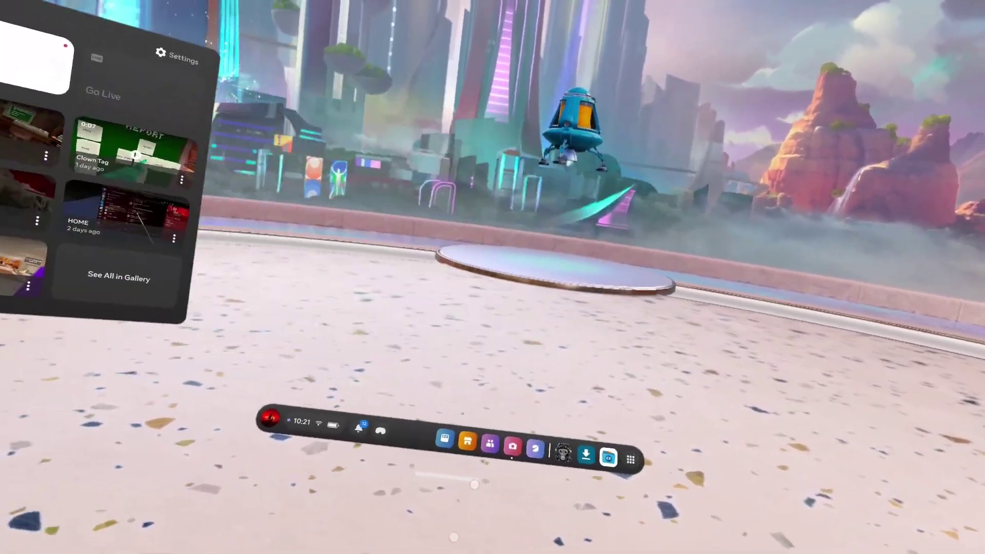
- Open the app Library and start searching it for 'mobile' to find Mobile VR Station
{"action": "left_click", "coordinate": [577, 459]}
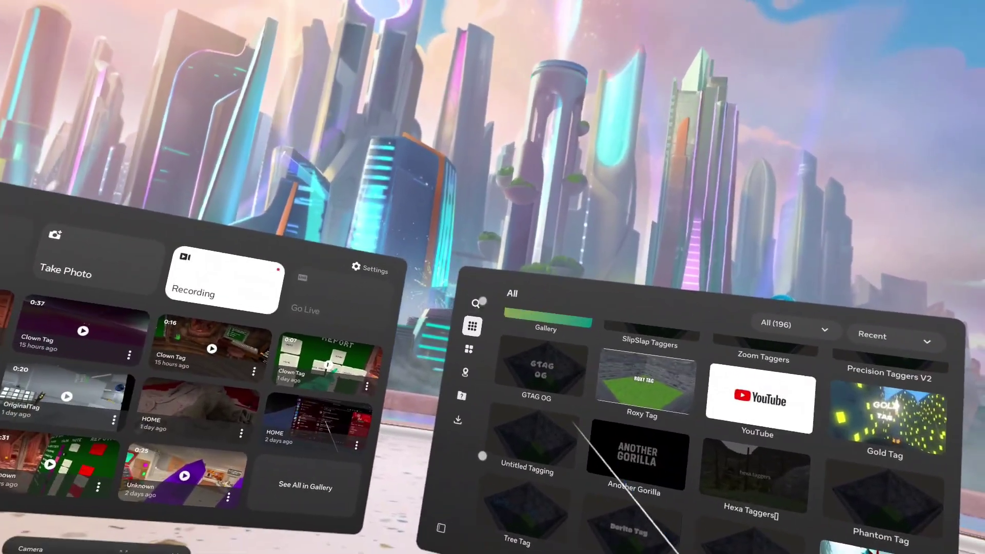
{"action": "left_click", "coordinate": [482, 302]}
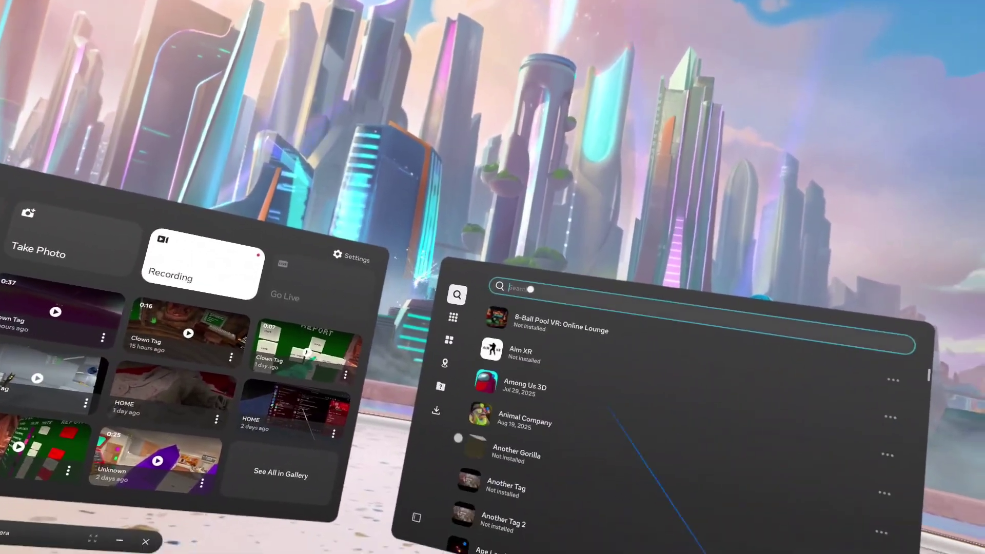
{"action": "type", "text": "mobi"}
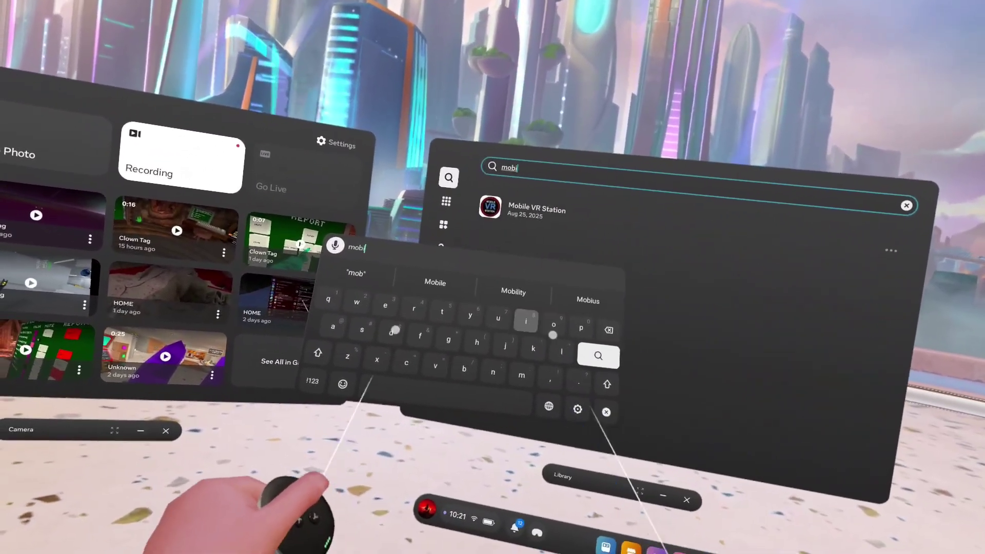
{"action": "type", "text": "le"}
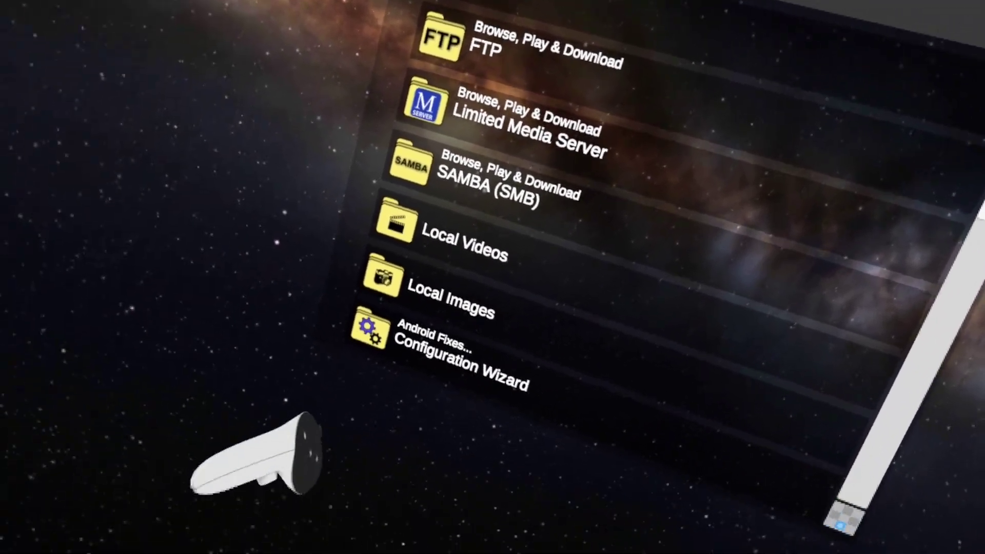
- In Configuration Wizard, show all options and run the Android Fixes 'Open Files All' fix
{"action": "left_click", "coordinate": [421, 322]}
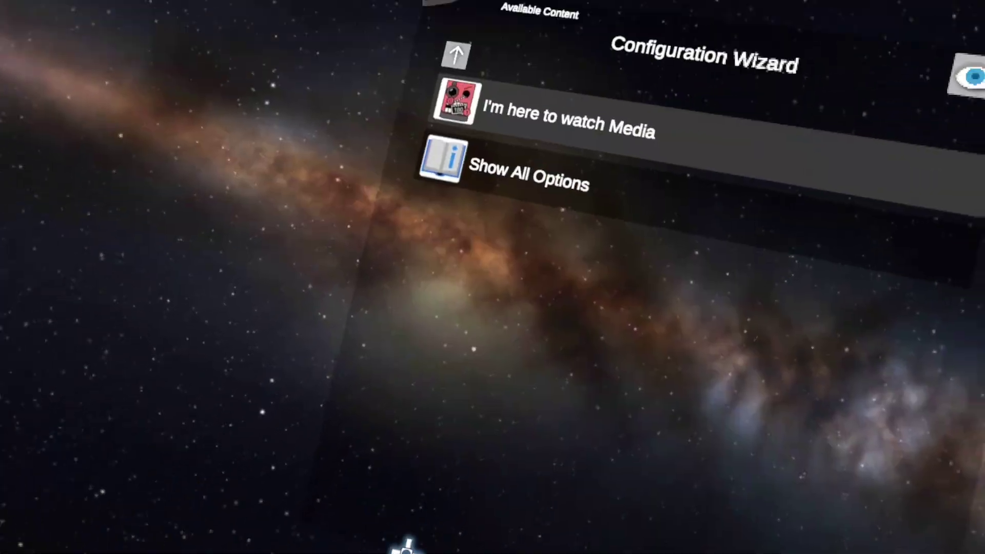
{"action": "left_click", "coordinate": [403, 306]}
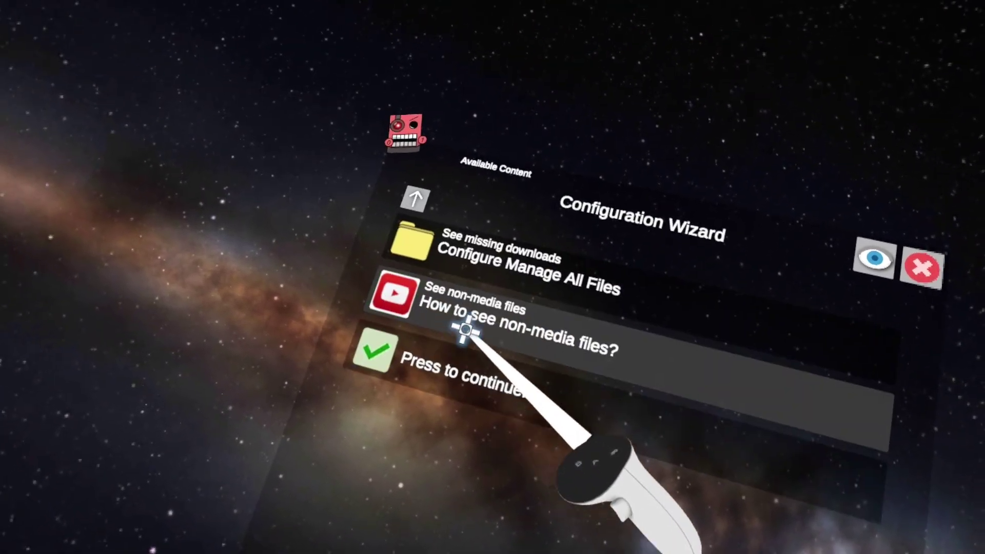
{"action": "left_click", "coordinate": [406, 259]}
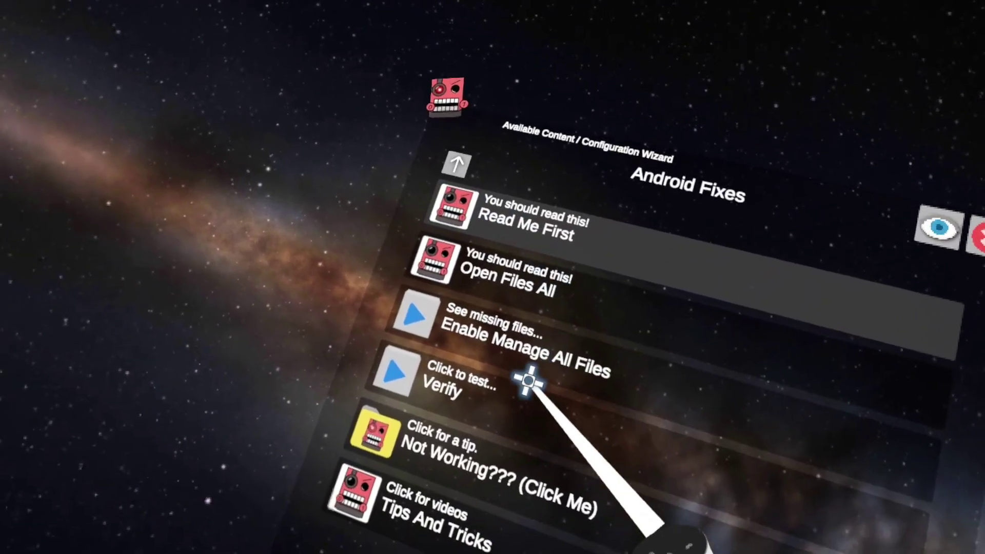
{"action": "left_click", "coordinate": [447, 273]}
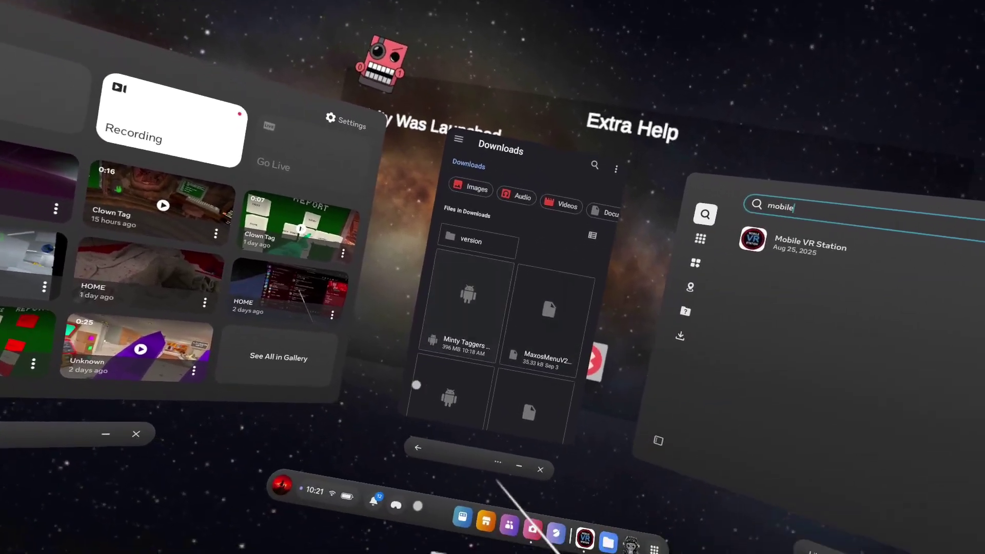
{"action": "scroll", "coordinate": [500, 308], "scroll_direction": "up", "scroll_amount": 2}
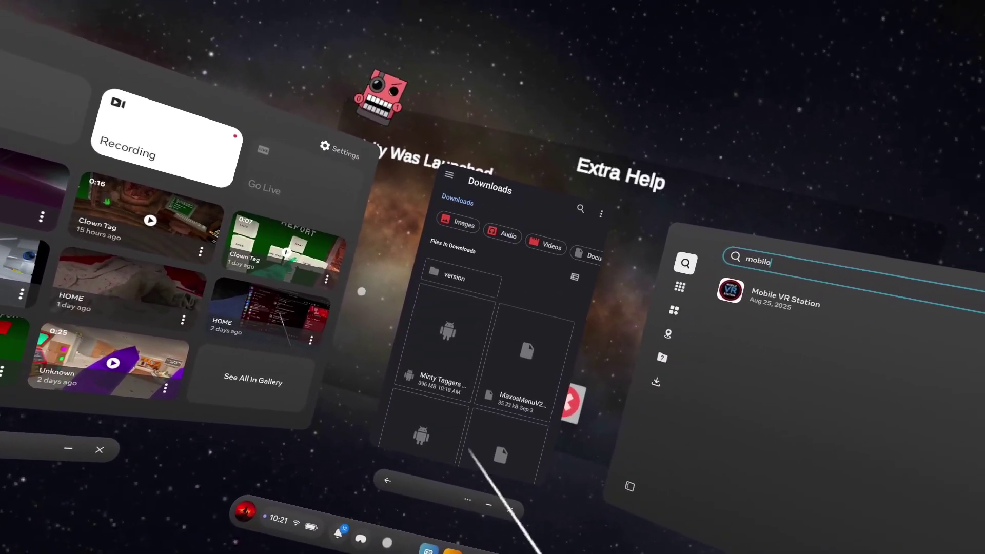
- Close the Downloads window and launch Lemon Installer from the Library's Unknown Sources list
{"action": "left_click", "coordinate": [492, 434]}
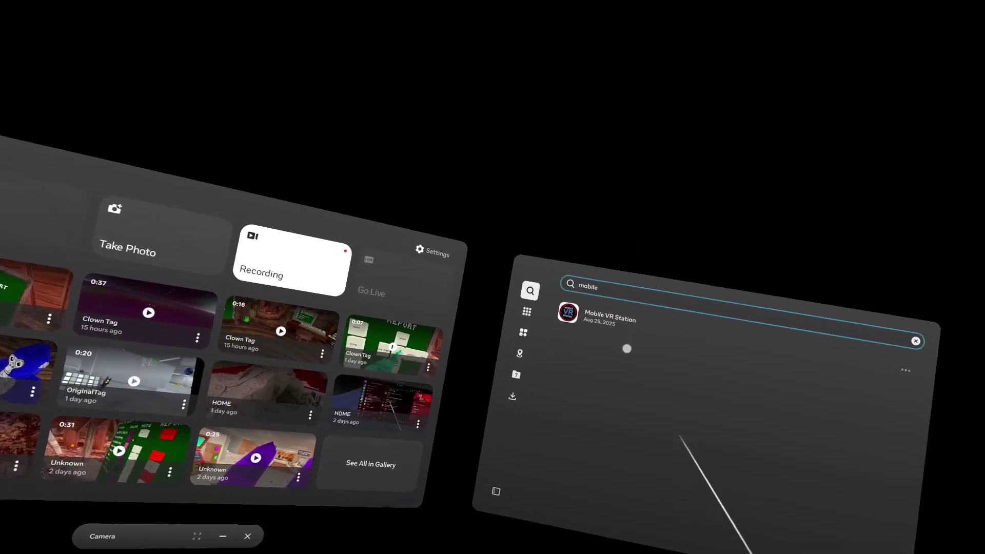
{"action": "left_click", "coordinate": [829, 279]}
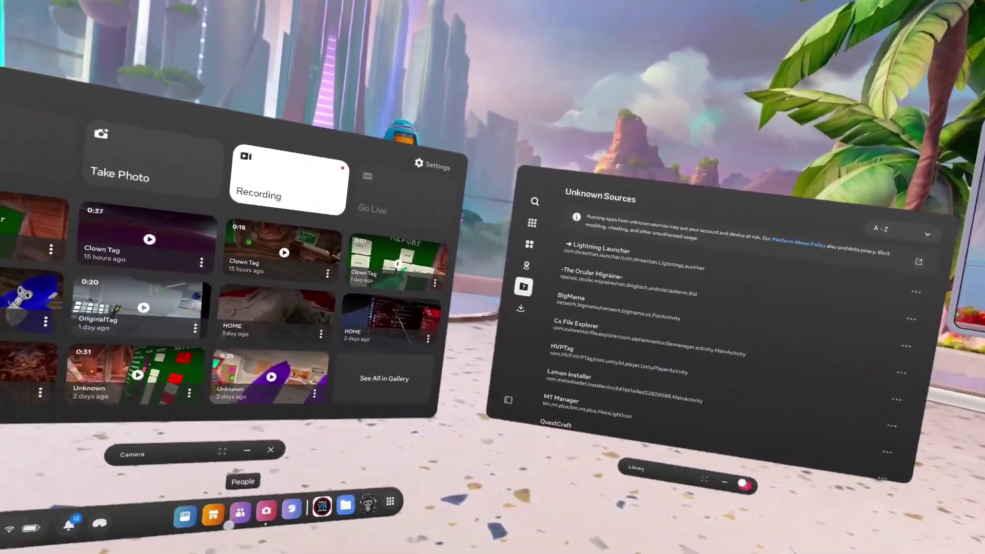
{"action": "left_click", "coordinate": [740, 519]}
{"action": "left_click", "coordinate": [560, 460]}
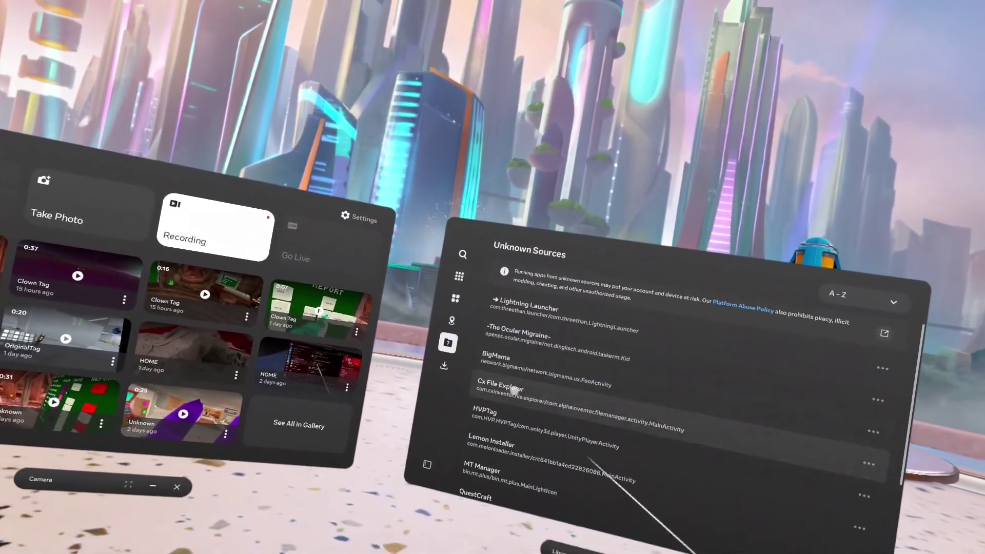
{"action": "left_click", "coordinate": [561, 342]}
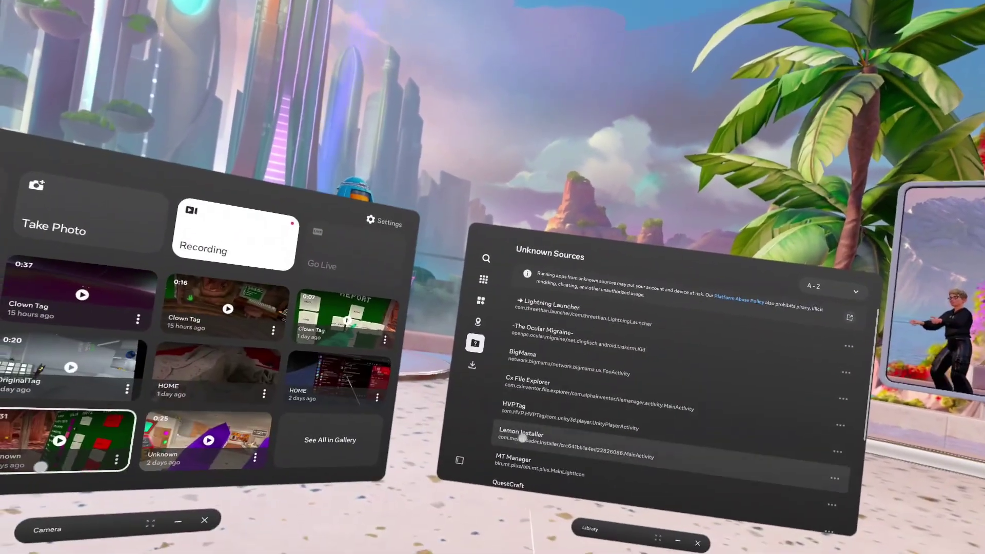
{"action": "left_click", "coordinate": [521, 438]}
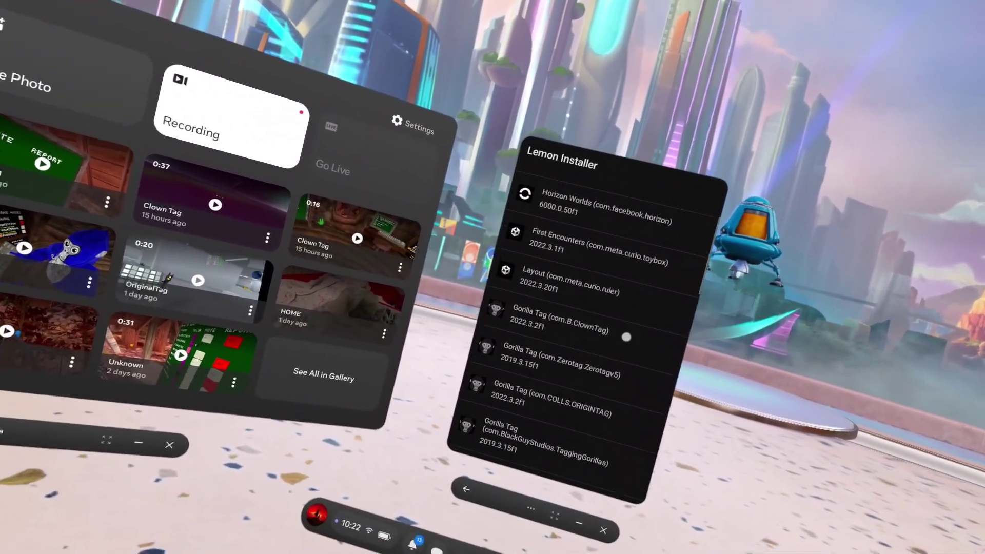
{"action": "scroll", "coordinate": [629, 343], "scroll_direction": "down", "scroll_amount": 4}
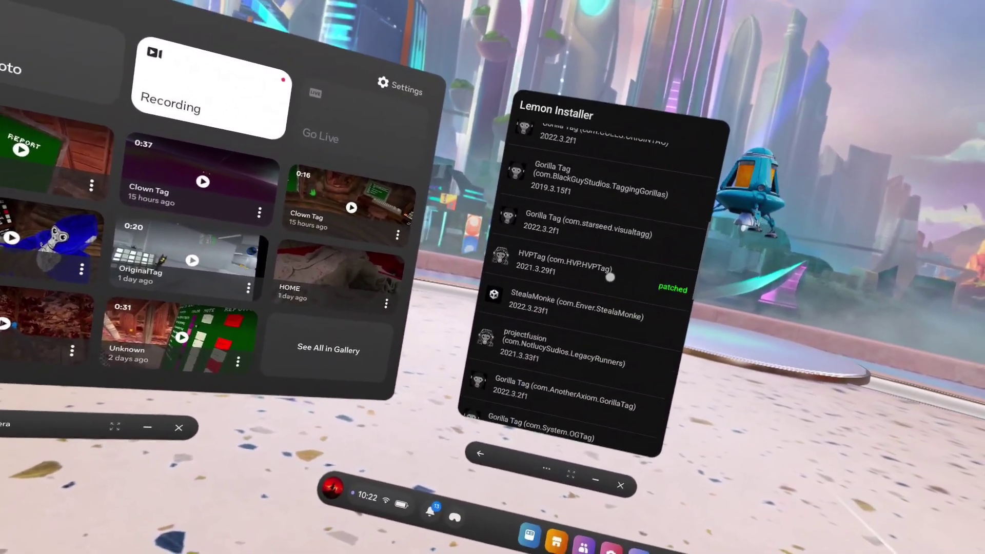
{"action": "scroll", "coordinate": [611, 278], "scroll_direction": "down", "scroll_amount": 1}
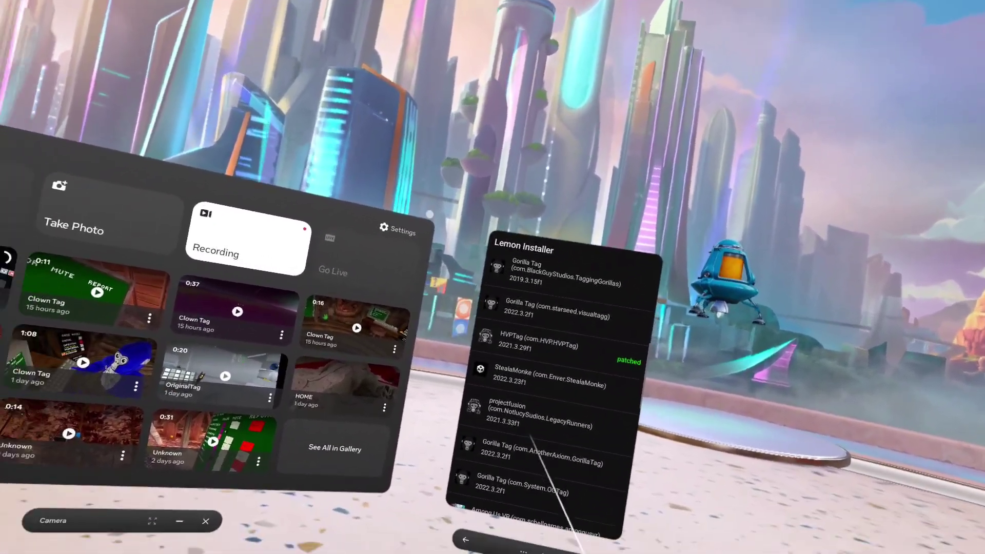
- Start patching projectfusion, minimising Lemon Installer and restoring it from the taskbar
{"action": "left_click", "coordinate": [492, 411]}
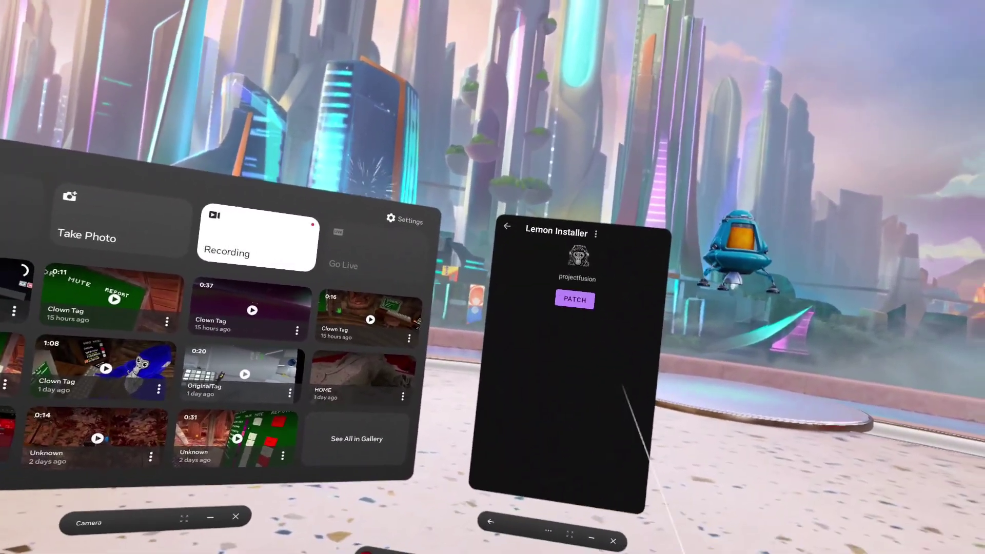
{"action": "left_click", "coordinate": [535, 345]}
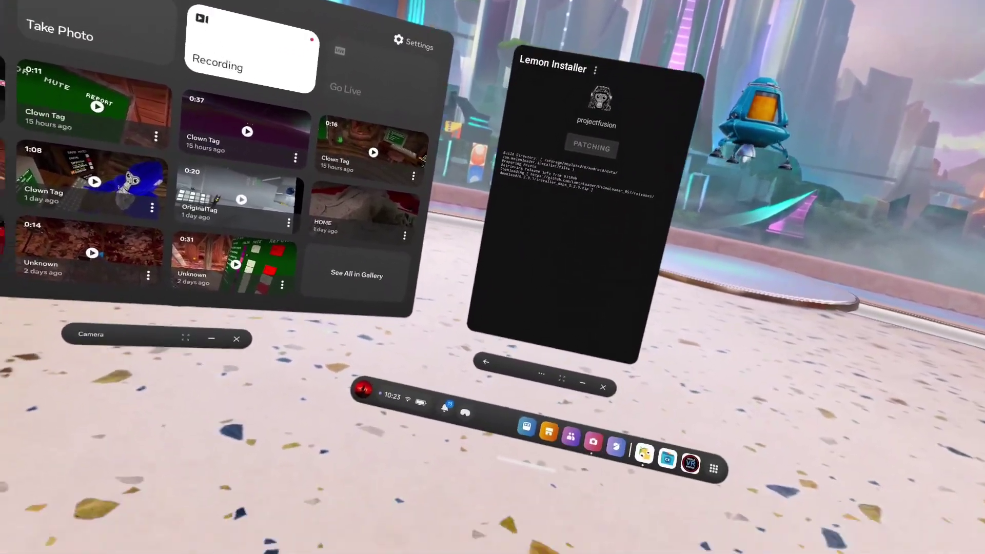
{"action": "left_click", "coordinate": [582, 383]}
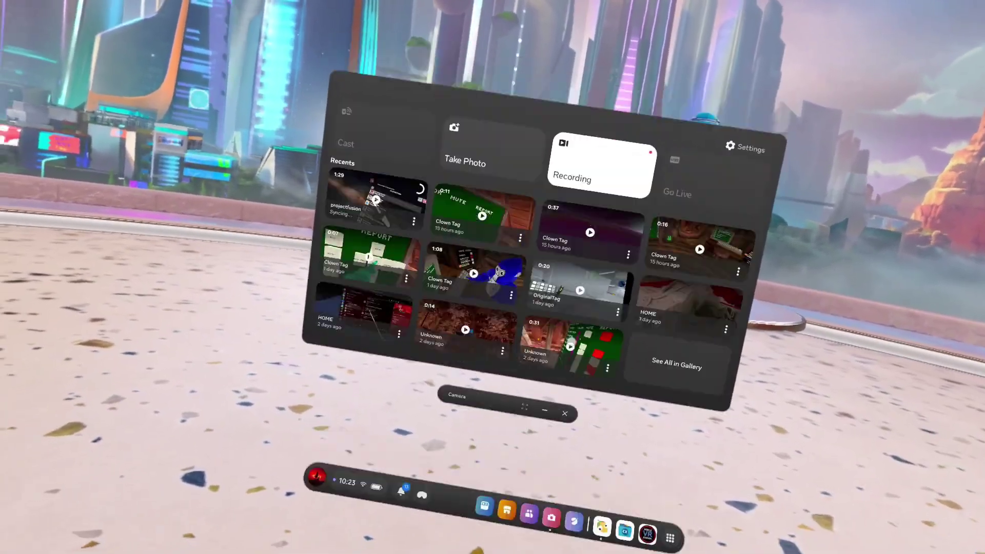
{"action": "left_click", "coordinate": [454, 460]}
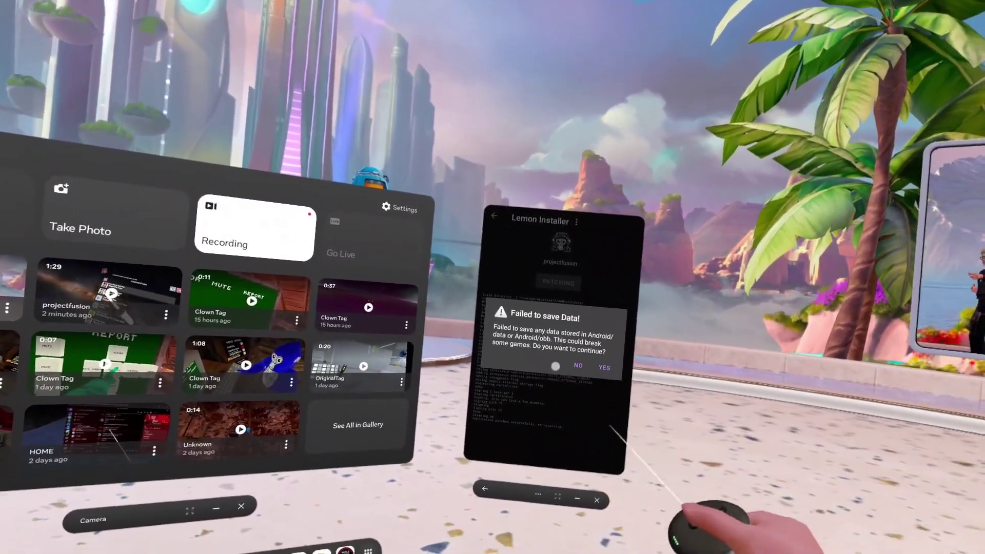
- Dismiss the 'Failed to save Data!' warning and approve uninstalling the original projectfusion
{"action": "left_click", "coordinate": [608, 385]}
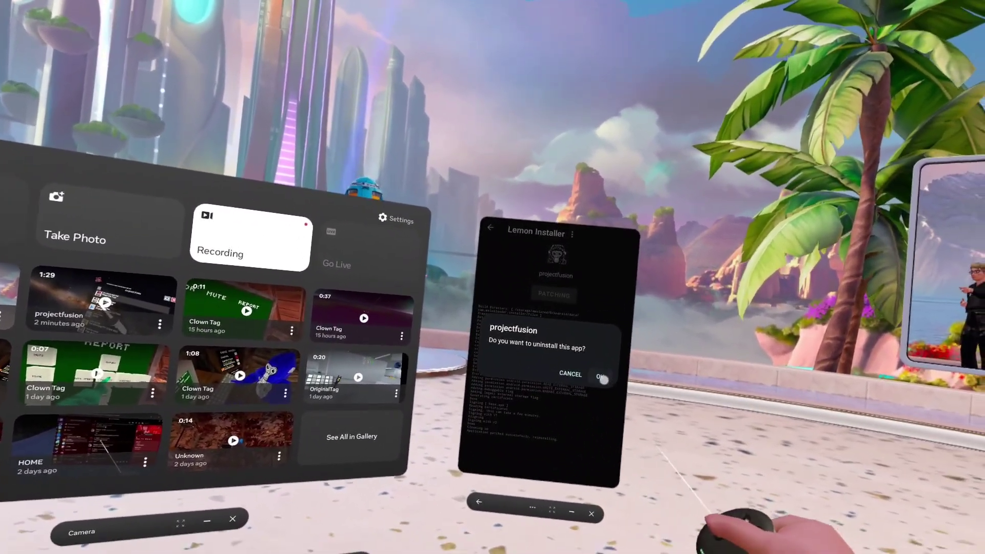
{"action": "left_click", "coordinate": [599, 377]}
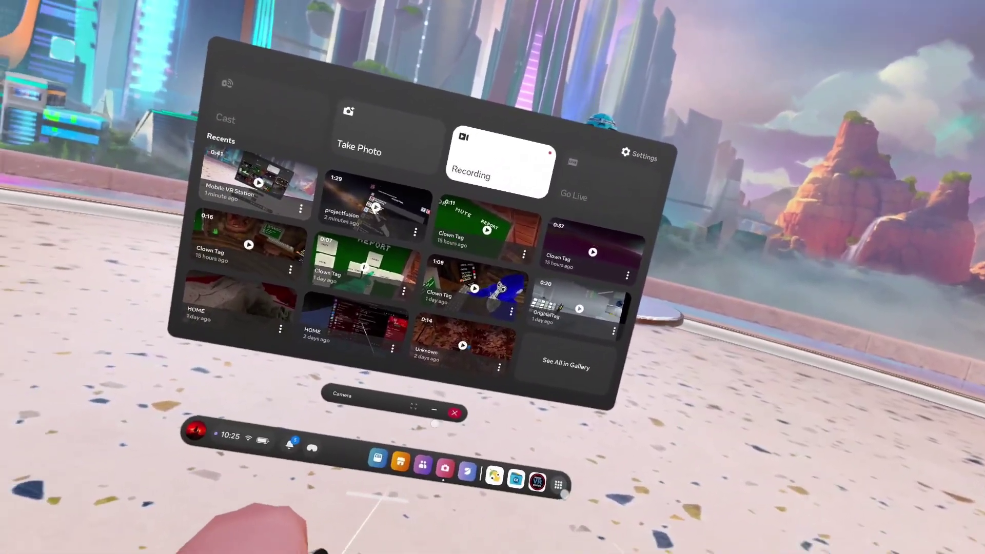
- Open the app Library and filter it to Unknown Sources apps
{"action": "left_click", "coordinate": [558, 483]}
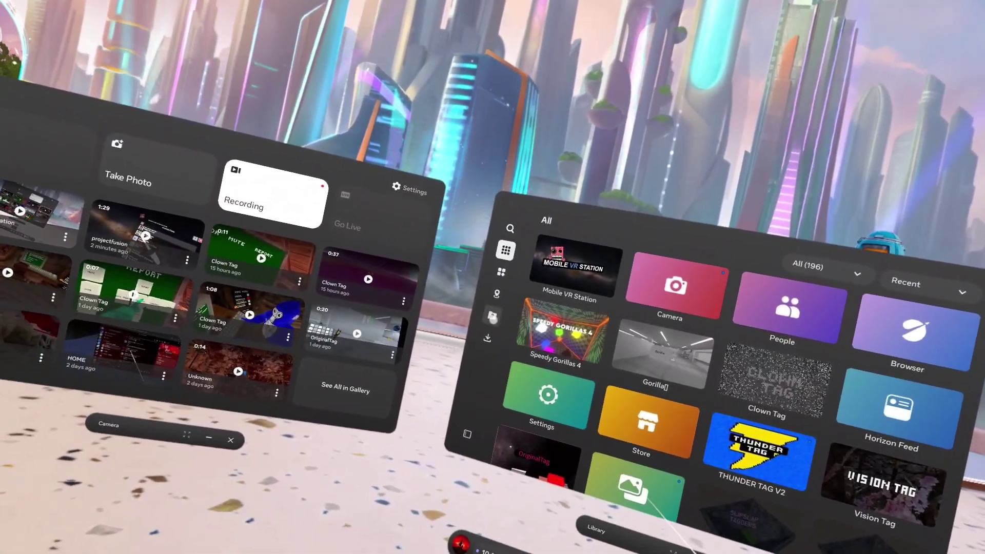
{"action": "left_click", "coordinate": [492, 316]}
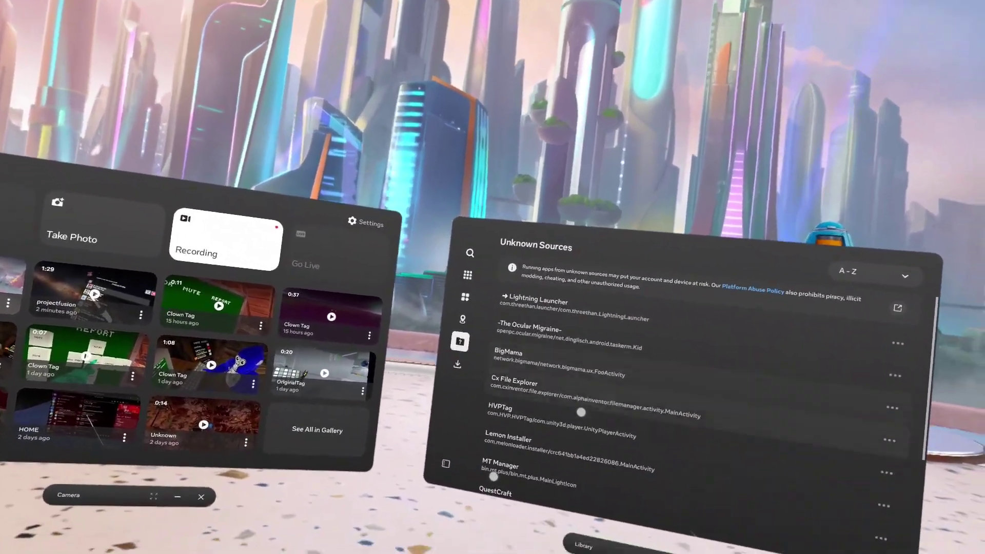
{"action": "scroll", "coordinate": [580, 413], "scroll_direction": "down", "scroll_amount": 5}
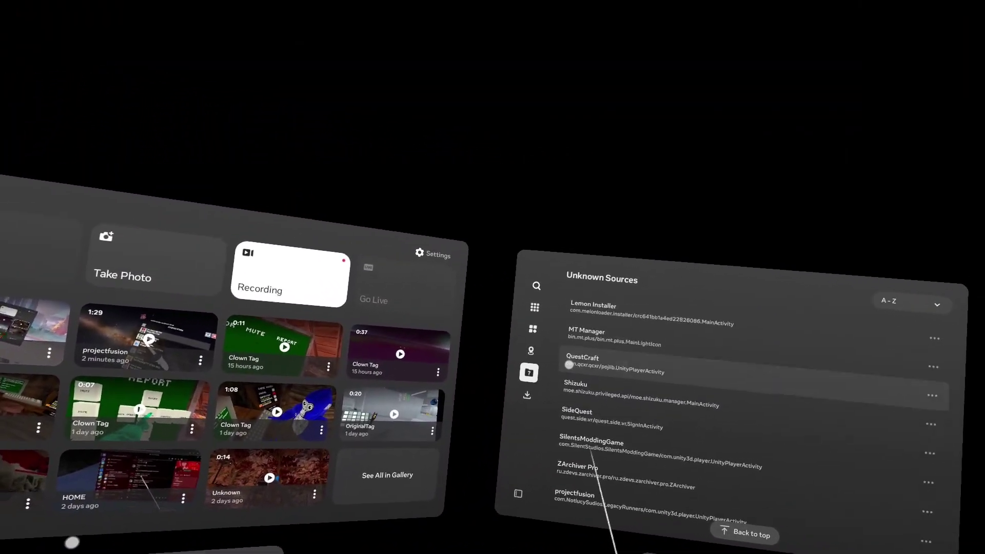
{"action": "scroll", "coordinate": [570, 365], "scroll_direction": "up", "scroll_amount": 4}
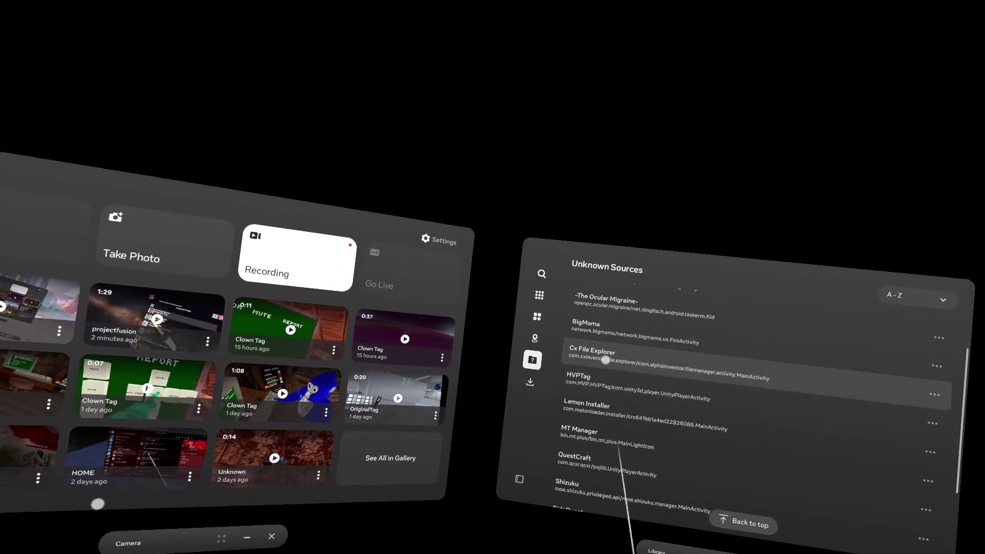
- Copy ShibaGTGenesis-PublicFixed-.dll from the Downloads folder in Cx File Explorer
{"action": "left_click", "coordinate": [605, 361]}
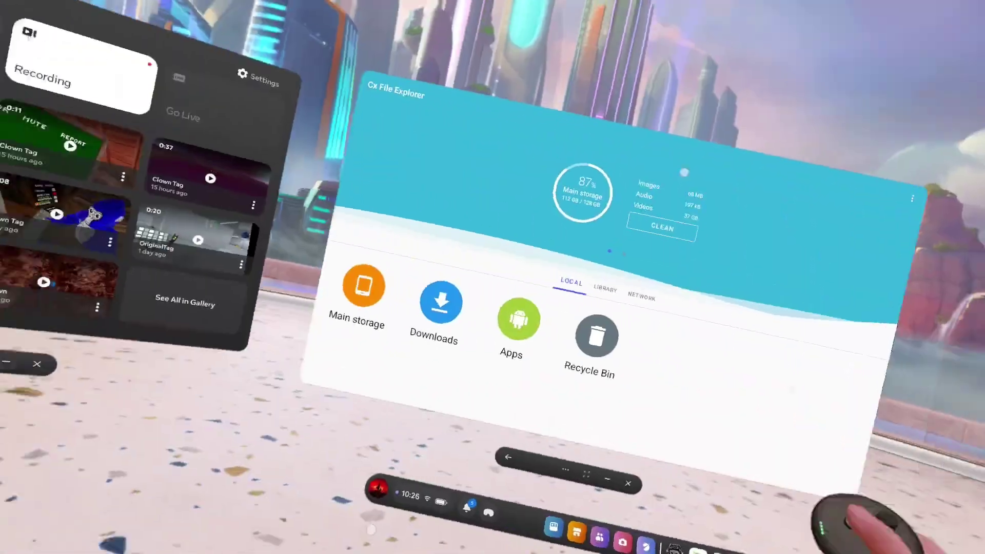
{"action": "left_click", "coordinate": [440, 302]}
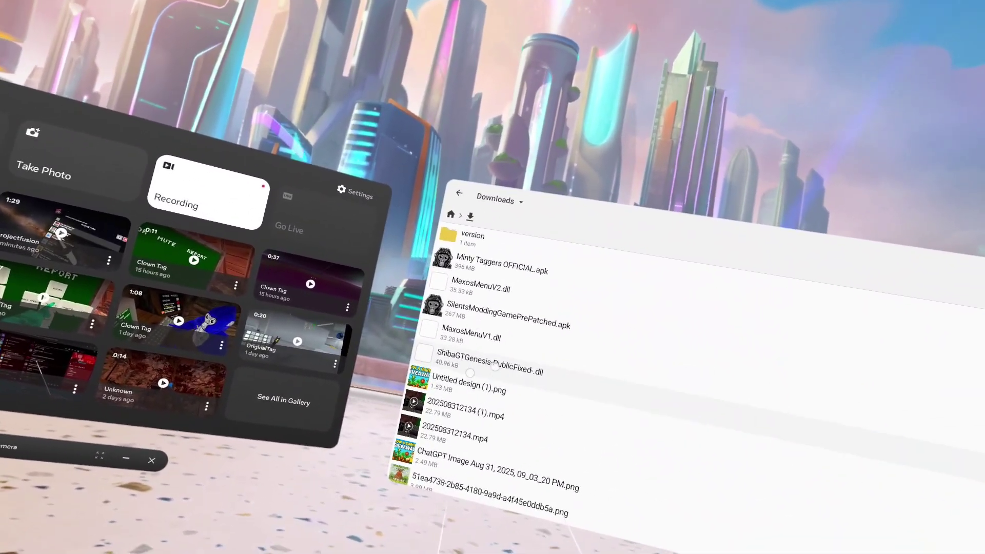
{"action": "left_click", "coordinate": [477, 359]}
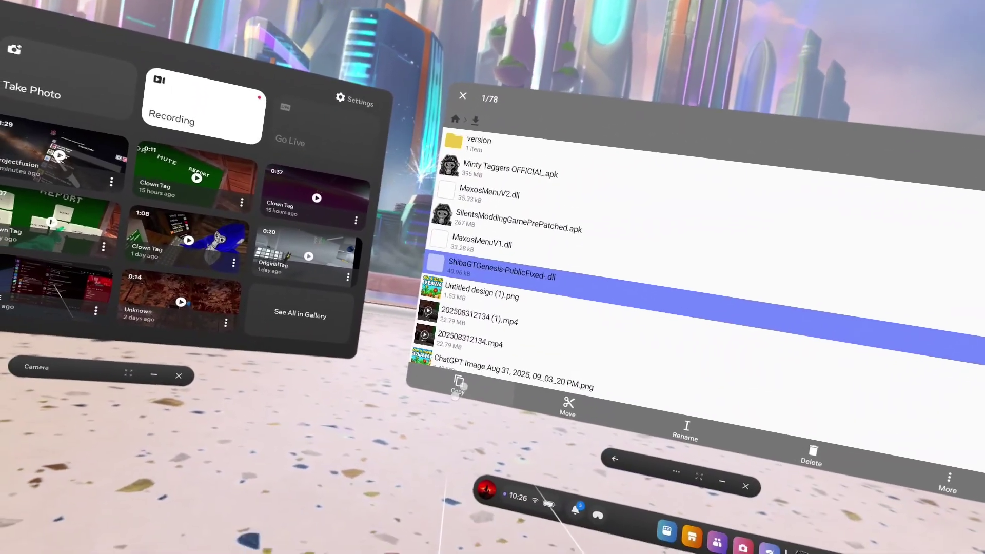
{"action": "left_click", "coordinate": [854, 232]}
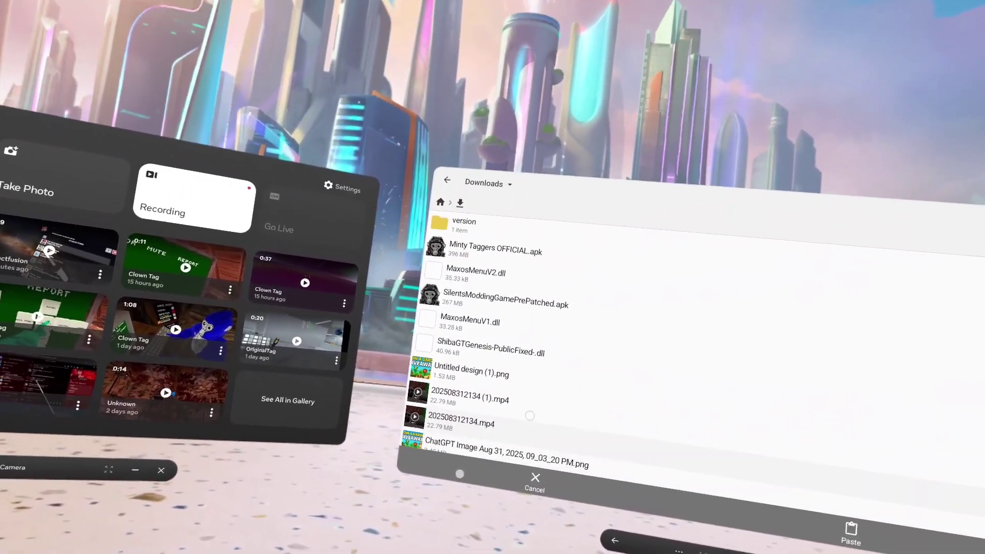
{"action": "left_click", "coordinate": [481, 345]}
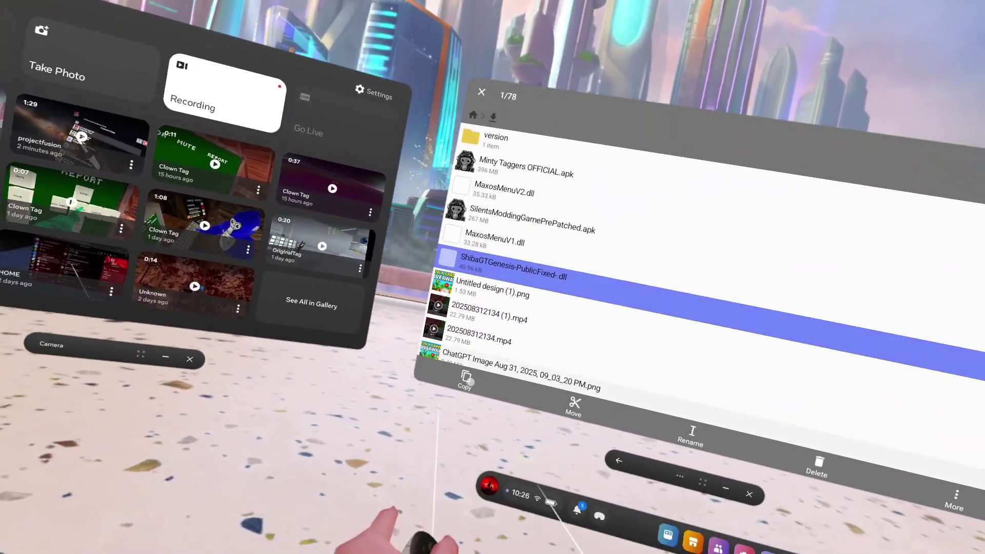
{"action": "left_click", "coordinate": [854, 230]}
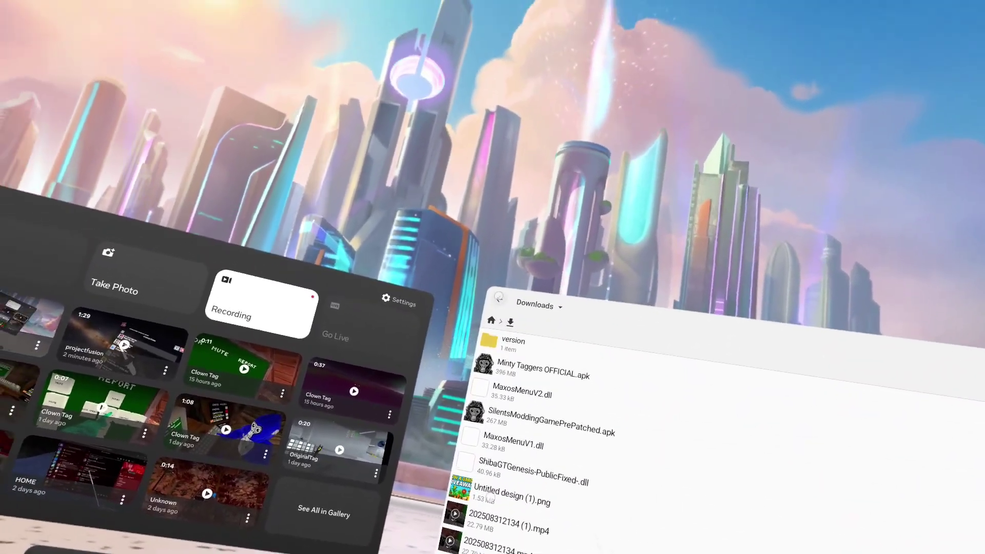
- Paste the mod DLL into Android/data/com.NotlucySudios.LegacyRunners/files/Mods, then go back to files
{"action": "left_click", "coordinate": [480, 233]}
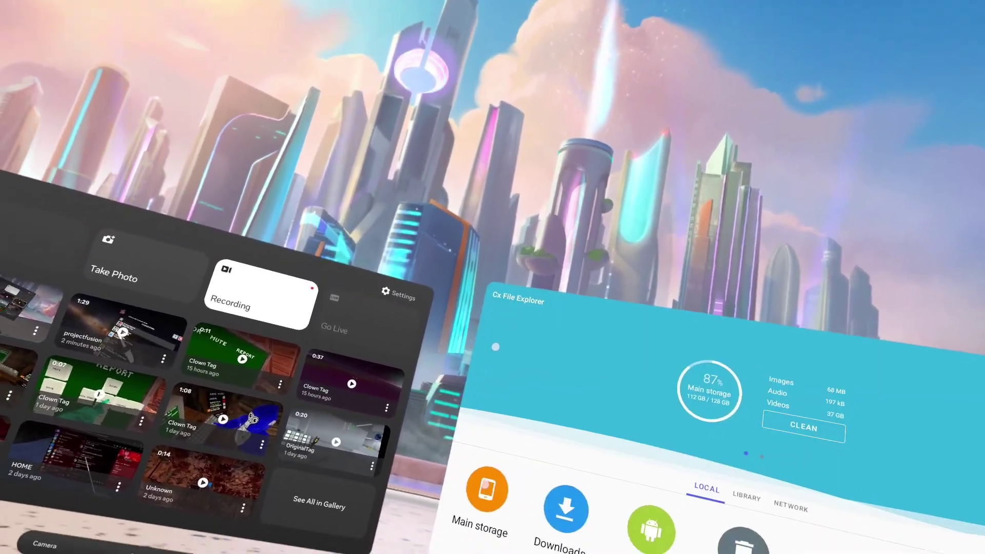
{"action": "left_click", "coordinate": [477, 397]}
{"action": "left_click", "coordinate": [500, 312]}
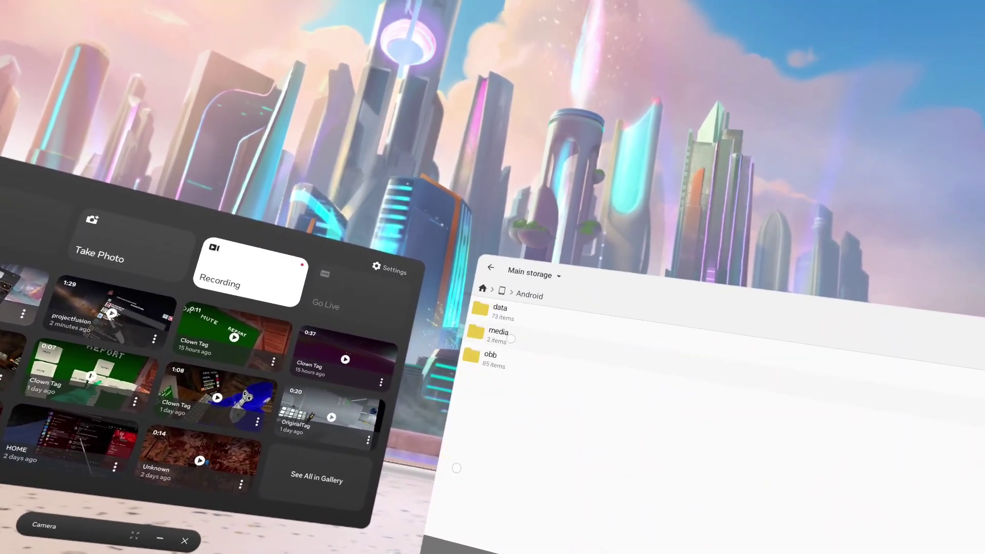
{"action": "left_click", "coordinate": [504, 313]}
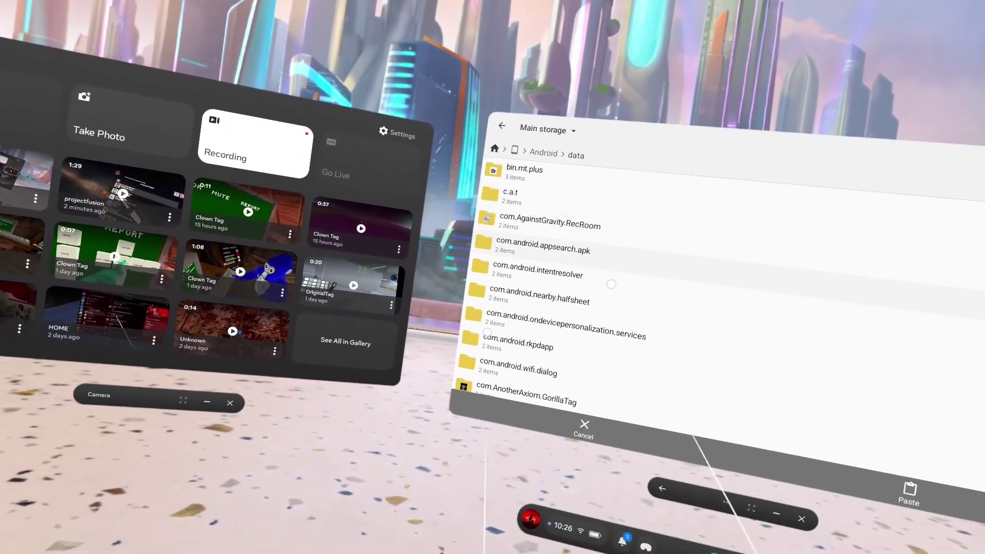
{"action": "scroll", "coordinate": [593, 324], "scroll_direction": "down", "scroll_amount": 5}
{"action": "scroll", "coordinate": [584, 338], "scroll_direction": "down", "scroll_amount": 5}
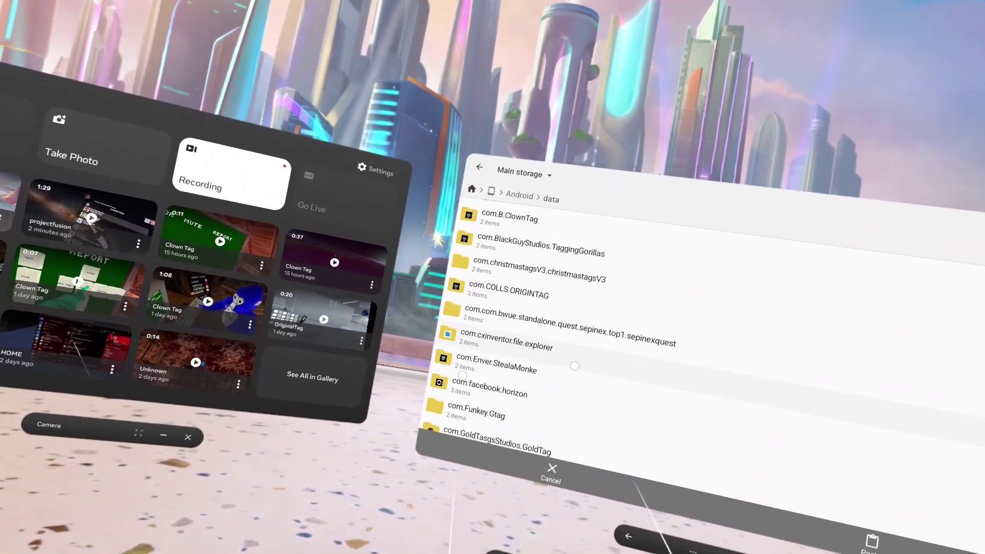
{"action": "scroll", "coordinate": [574, 350], "scroll_direction": "down", "scroll_amount": 4}
{"action": "scroll", "coordinate": [577, 346], "scroll_direction": "down", "scroll_amount": 4}
{"action": "scroll", "coordinate": [585, 338], "scroll_direction": "down", "scroll_amount": 4}
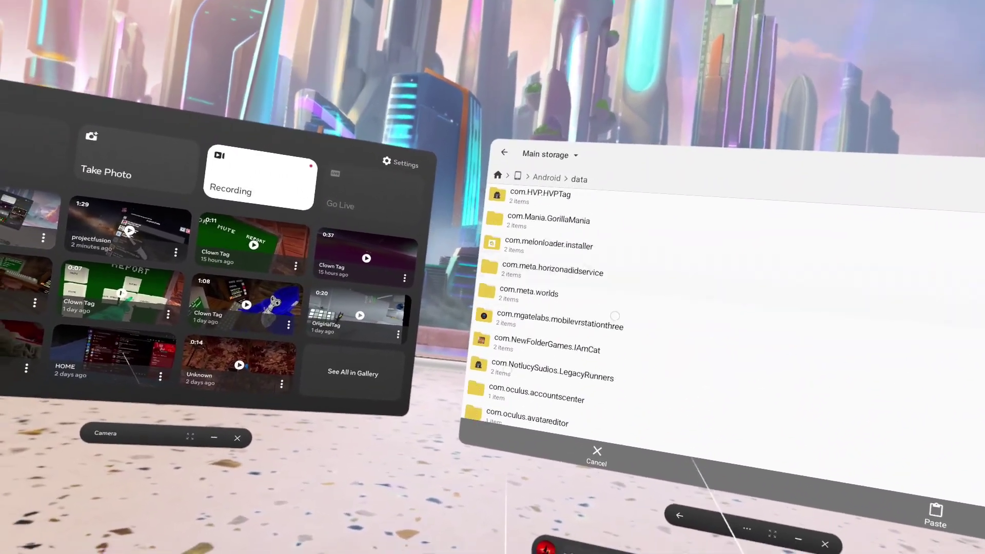
{"action": "left_click", "coordinate": [590, 332]}
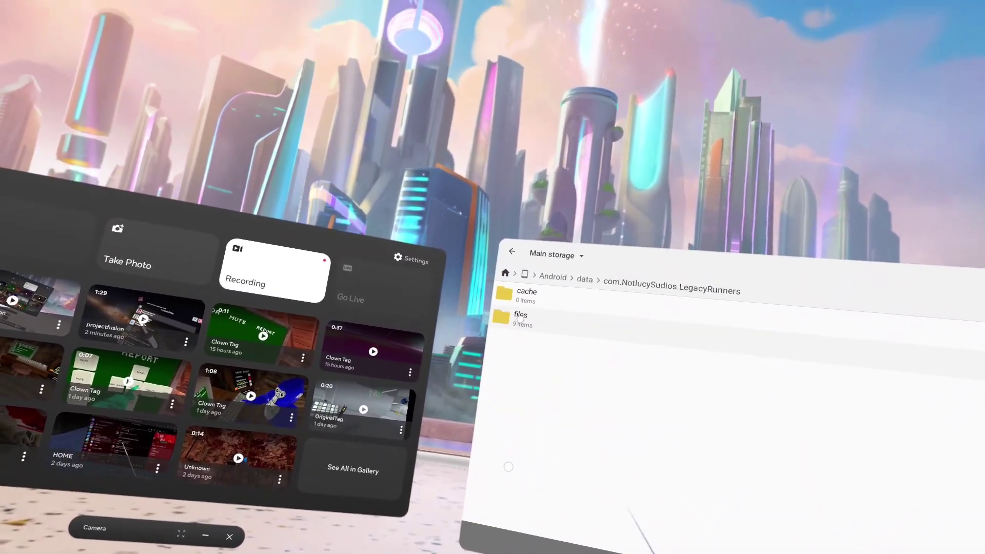
{"action": "left_click", "coordinate": [539, 331]}
{"action": "left_click", "coordinate": [538, 355]}
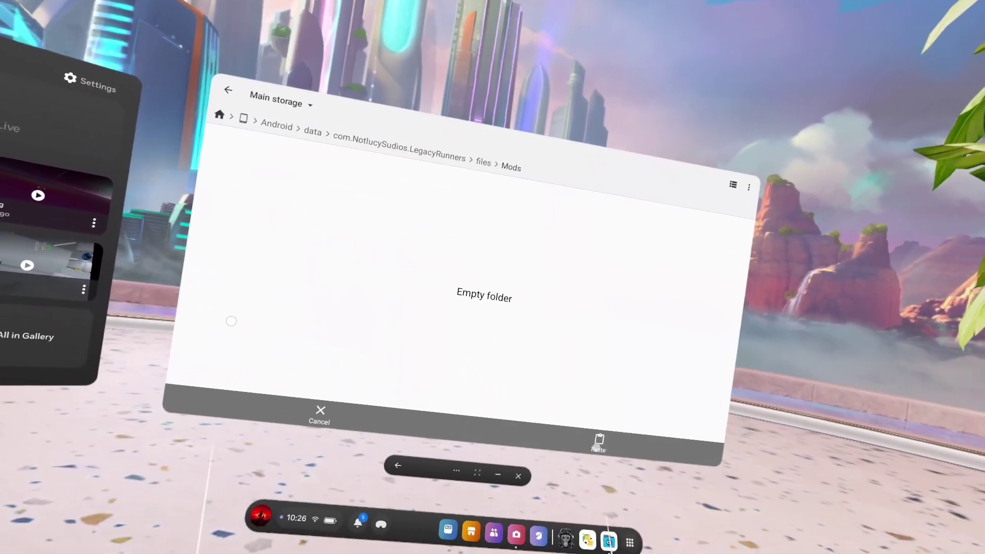
{"action": "left_click", "coordinate": [640, 493]}
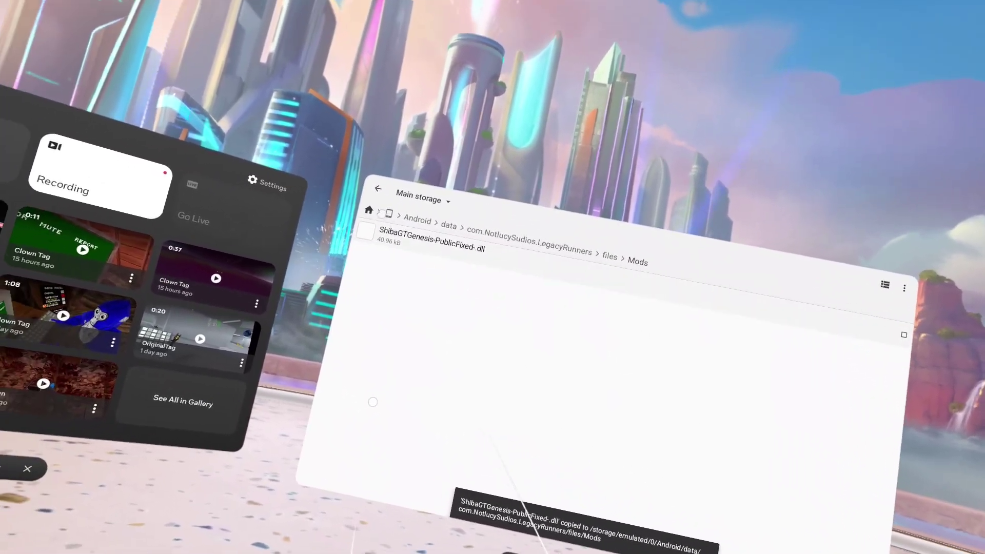
{"action": "left_click", "coordinate": [373, 203]}
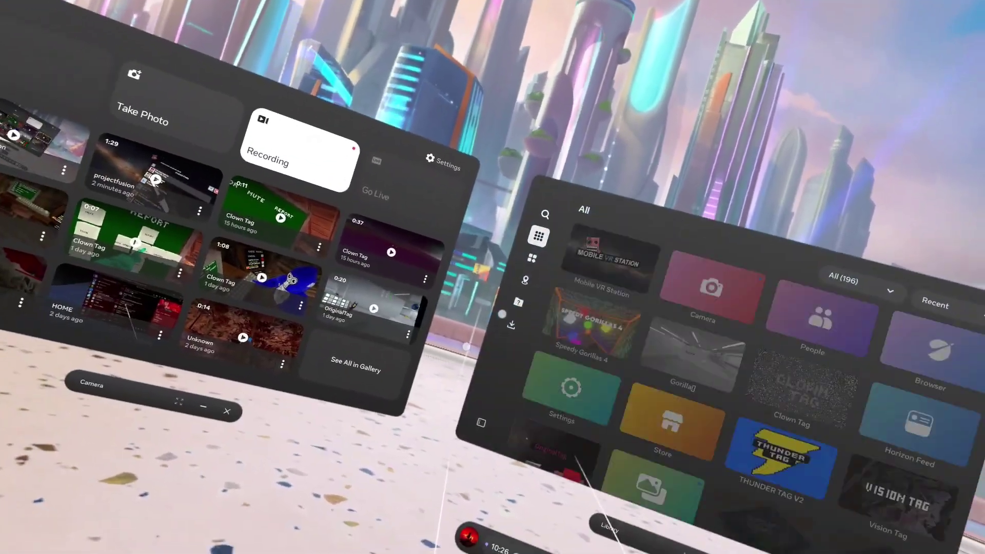
{"action": "scroll", "coordinate": [654, 309], "scroll_direction": "down", "scroll_amount": 8}
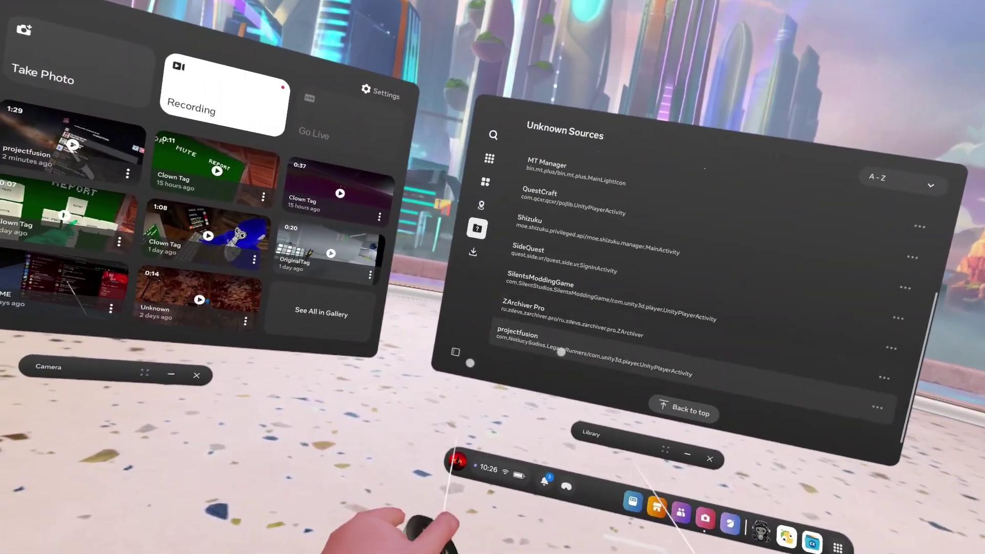